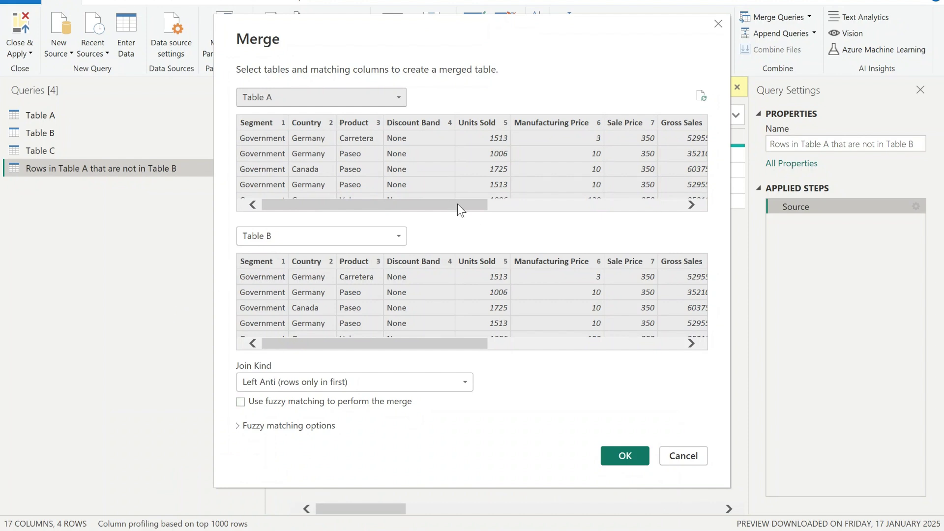
# Close the Table A / Table B Left Anti merge settings without applying changes.
pyautogui.moveTo(460, 206); pyautogui.dragTo(235, 217)
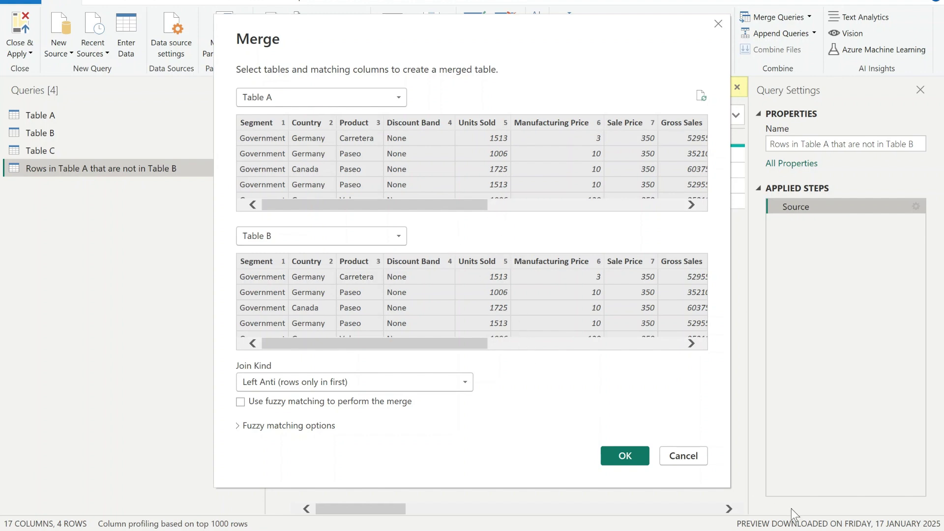
pyautogui.click(696, 458)
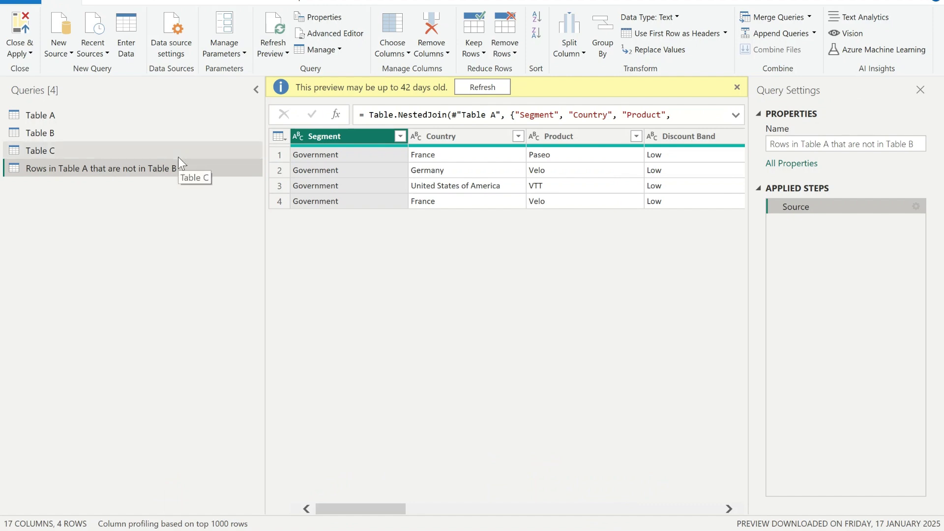
# View the Table A query, then the Table B query, to compare the two tables.
pyautogui.click(201, 112)
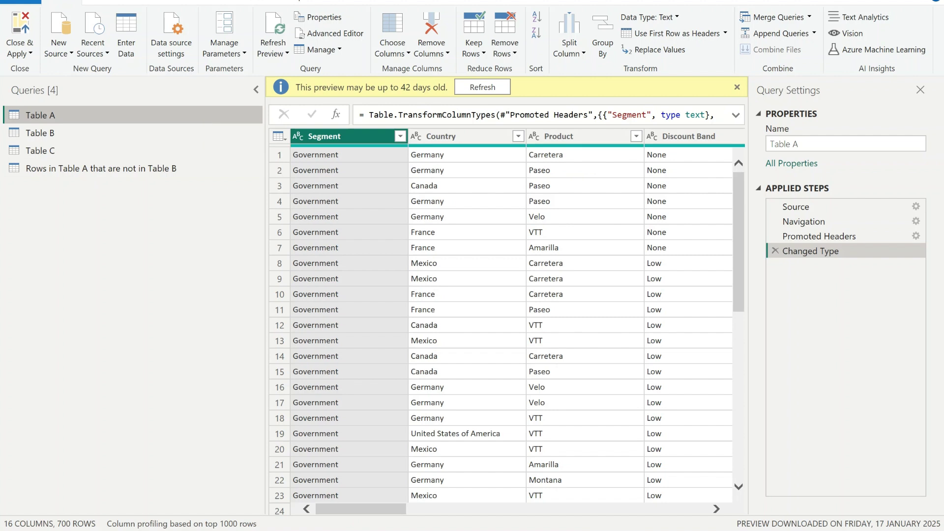
pyautogui.click(116, 131)
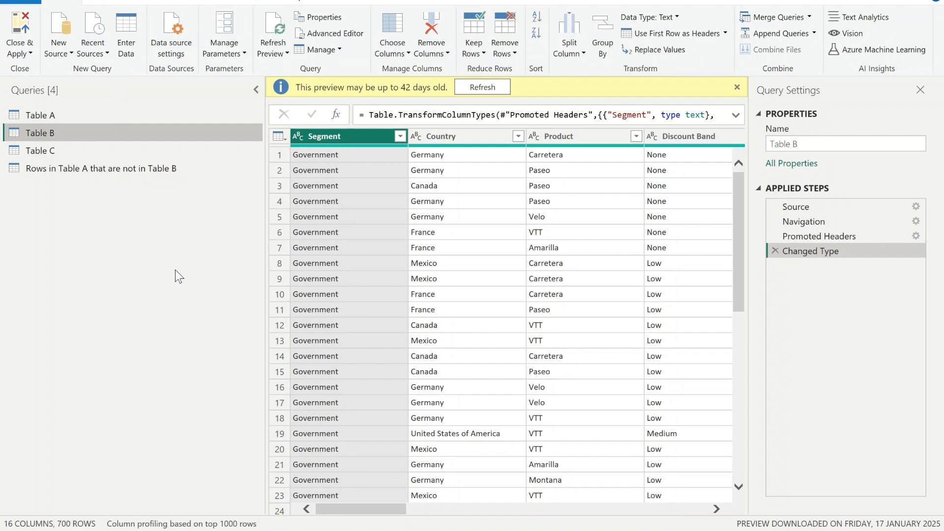
pyautogui.moveTo(325, 529)
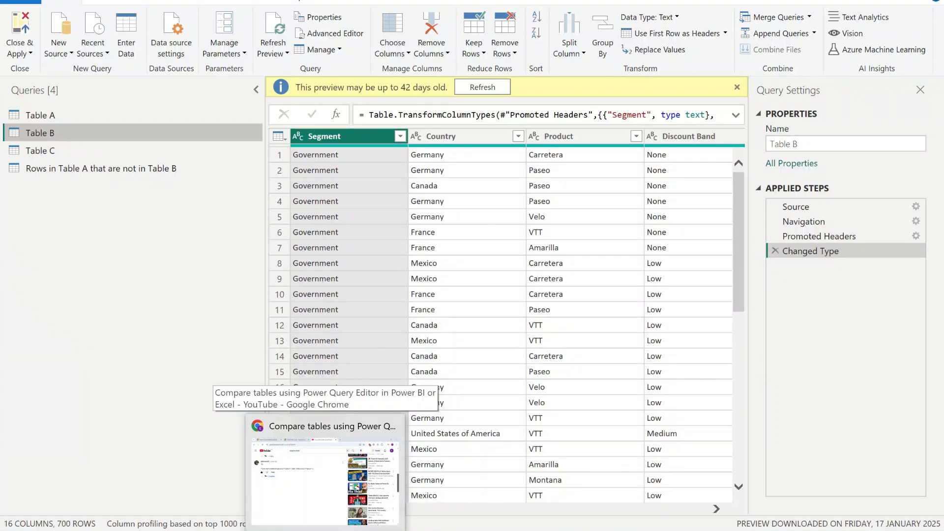
pyautogui.click(325, 472)
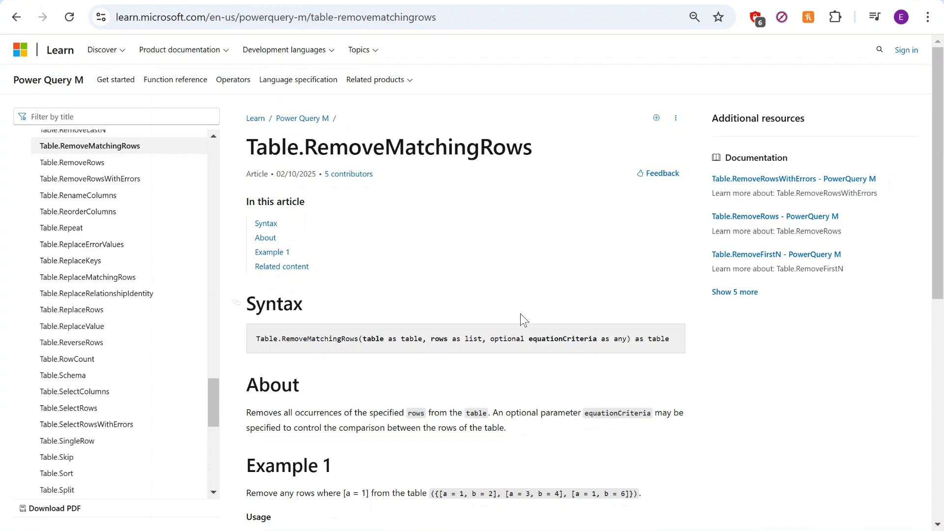
pyautogui.scroll(-3, 601, 290)
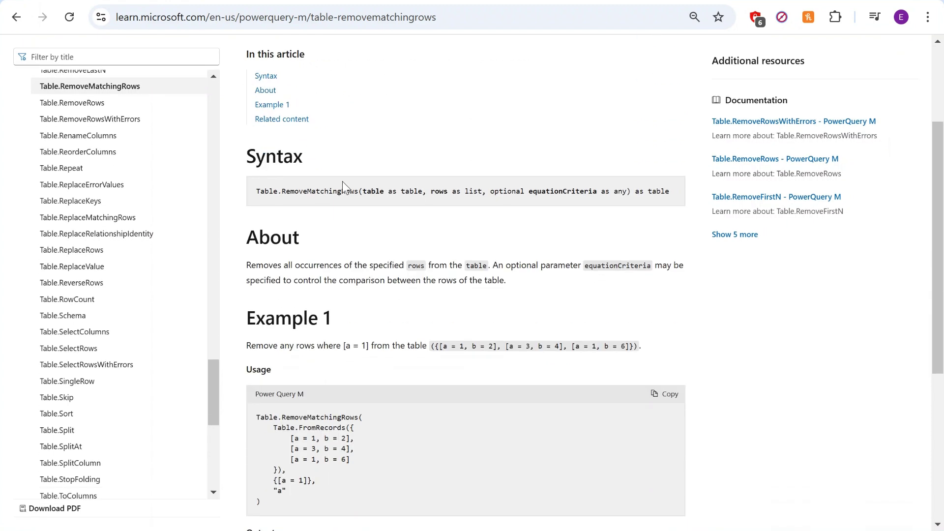
pyautogui.moveTo(363, 192); pyautogui.dragTo(424, 191)
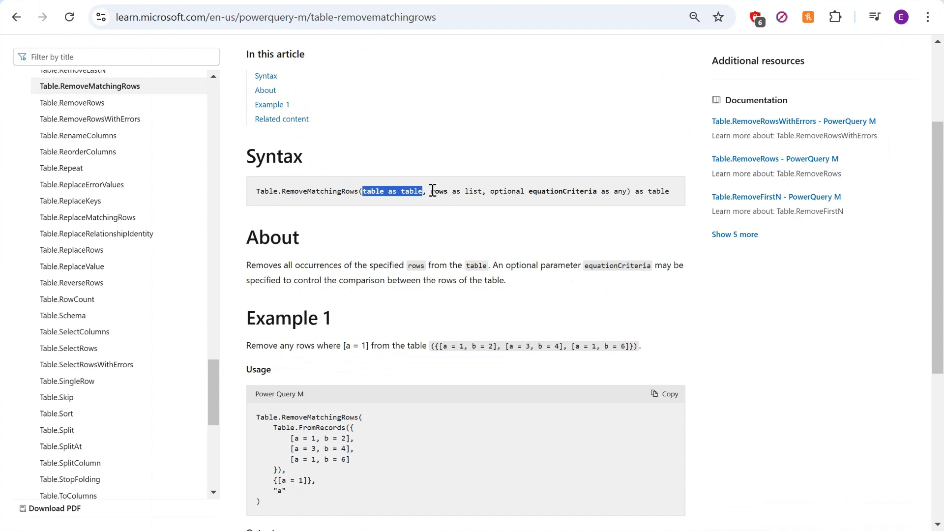
pyautogui.moveTo(432, 192); pyautogui.dragTo(449, 192)
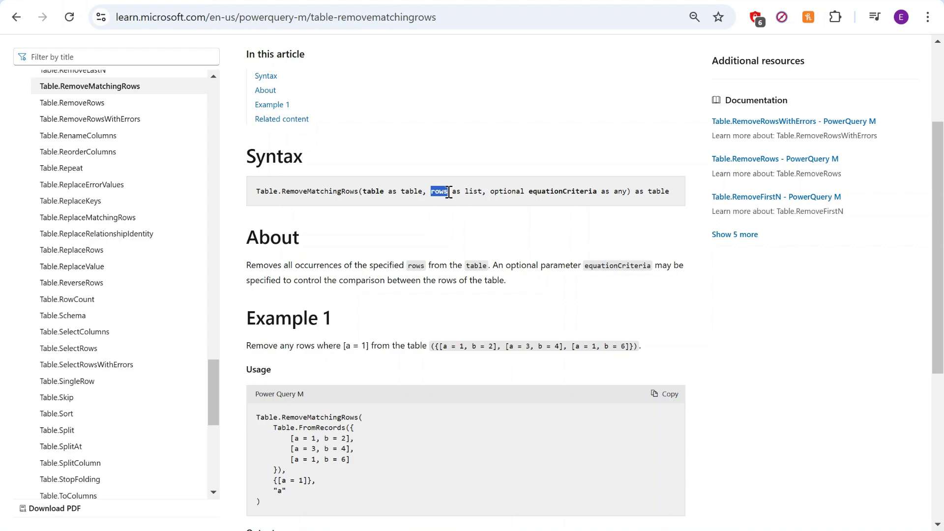
pyautogui.click(512, 218)
pyautogui.doubleClick(365, 191)
pyautogui.moveTo(391, 191); pyautogui.dragTo(423, 192)
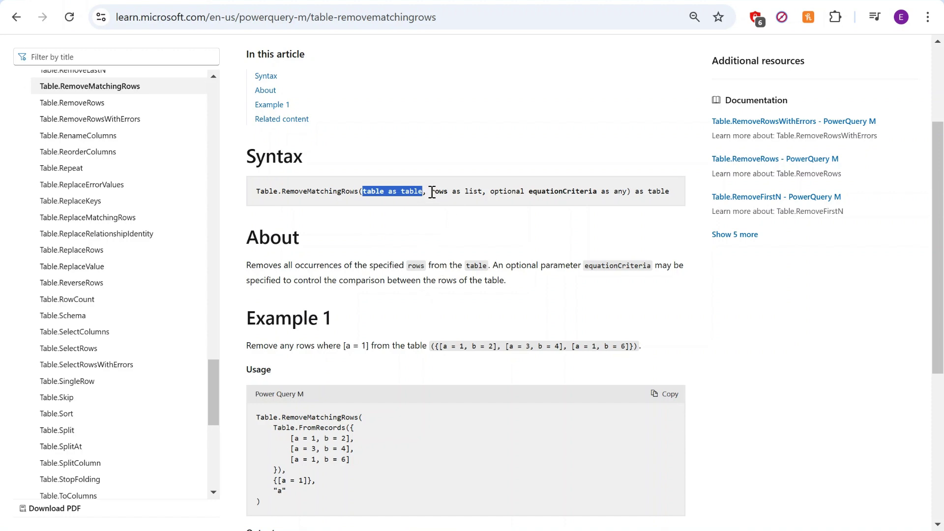
pyautogui.moveTo(432, 192); pyautogui.dragTo(482, 193)
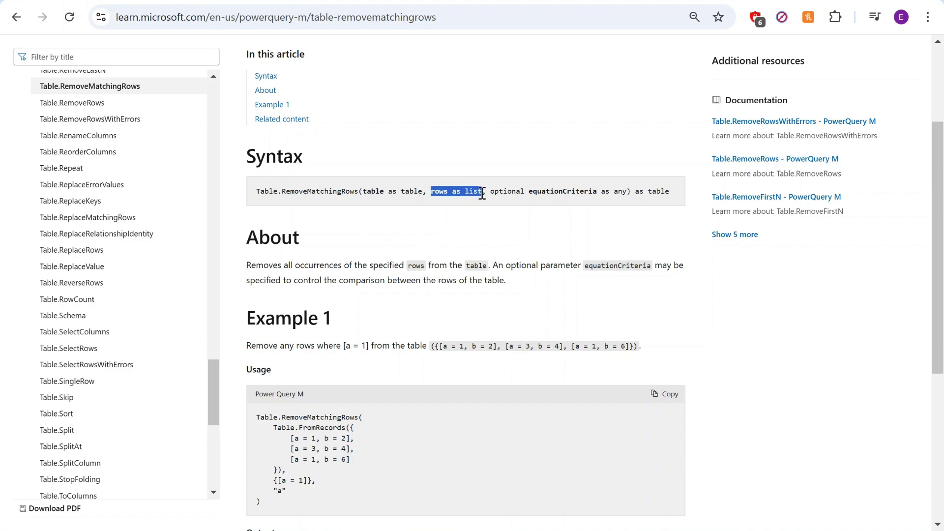
pyautogui.click(482, 192)
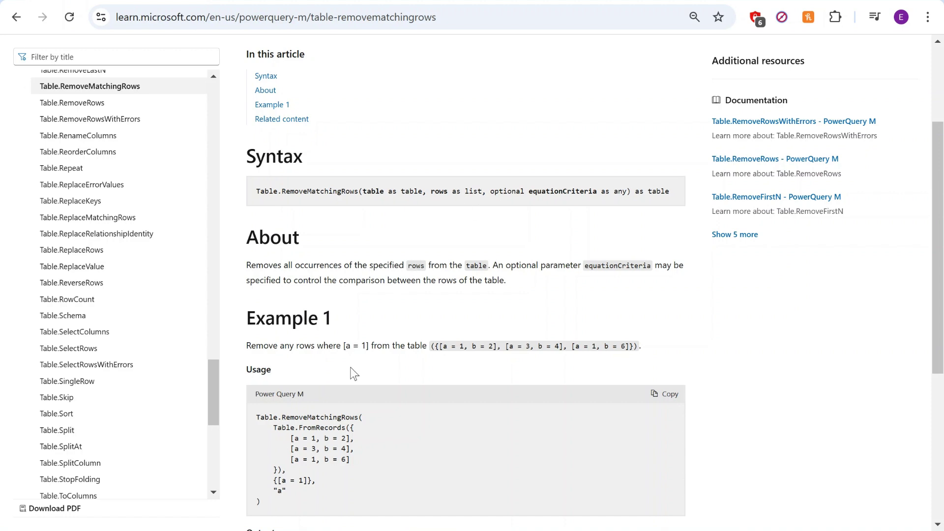
pyautogui.click(670, 463)
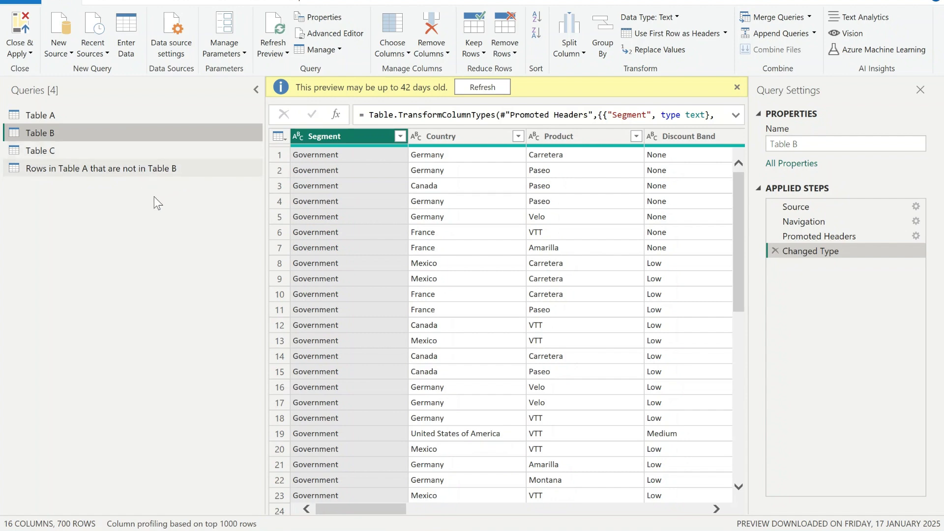
pyautogui.hotkey('alt', 'Tab')
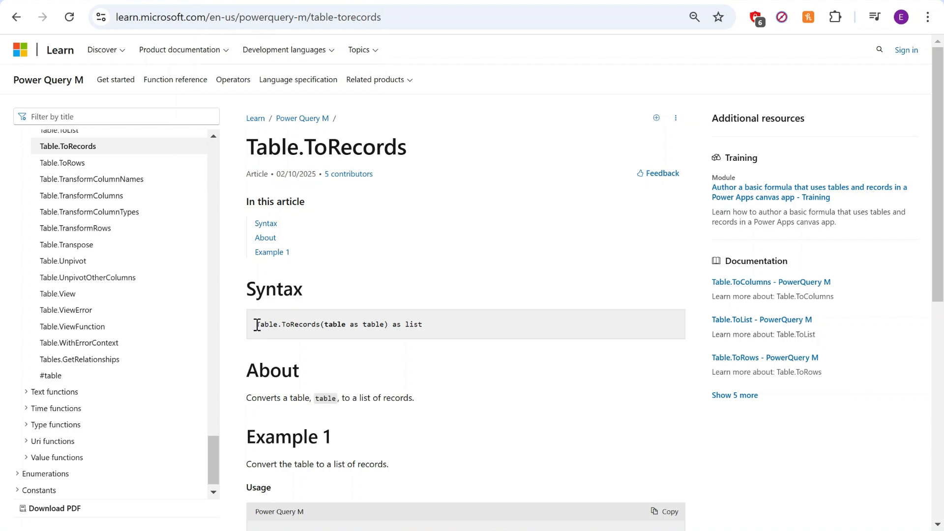
pyautogui.moveTo(256, 325); pyautogui.dragTo(438, 331)
pyautogui.click(334, 348)
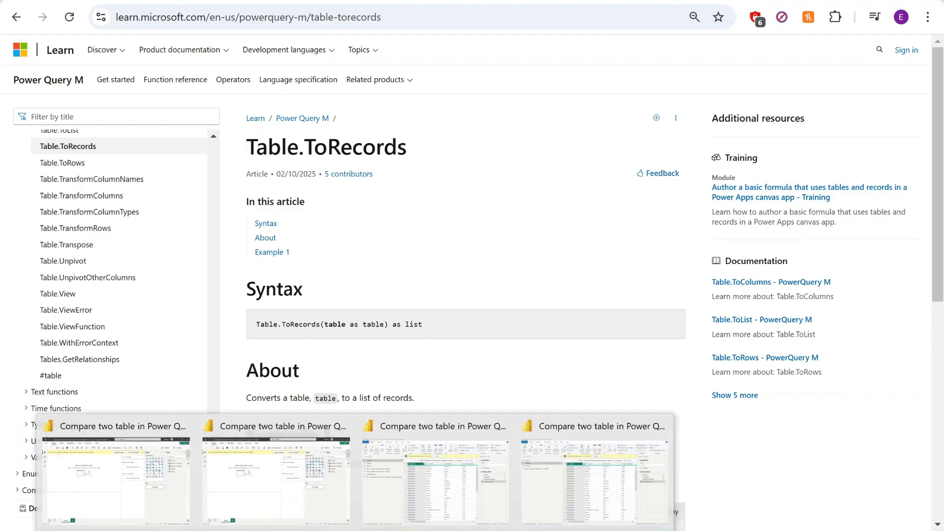
pyautogui.click(601, 489)
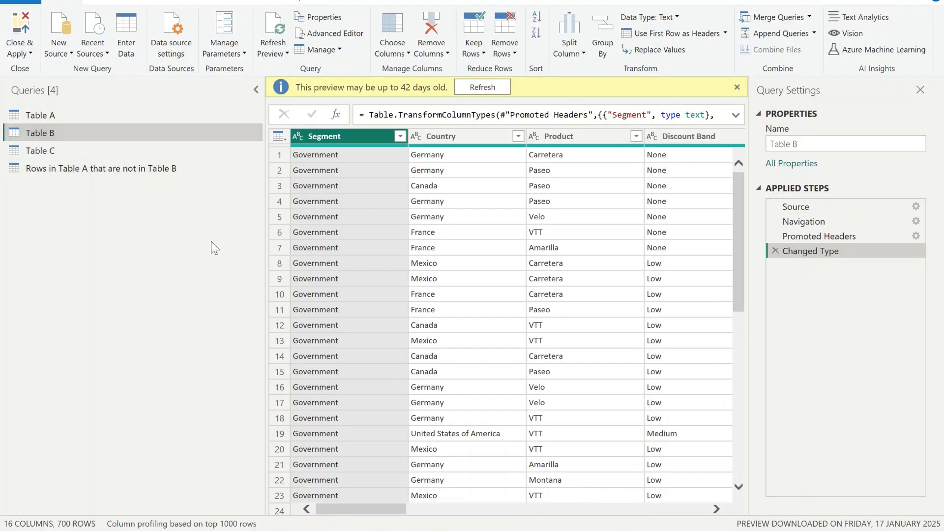
# Add a new blank query from the Queries pane.
pyautogui.rightClick(126, 211)
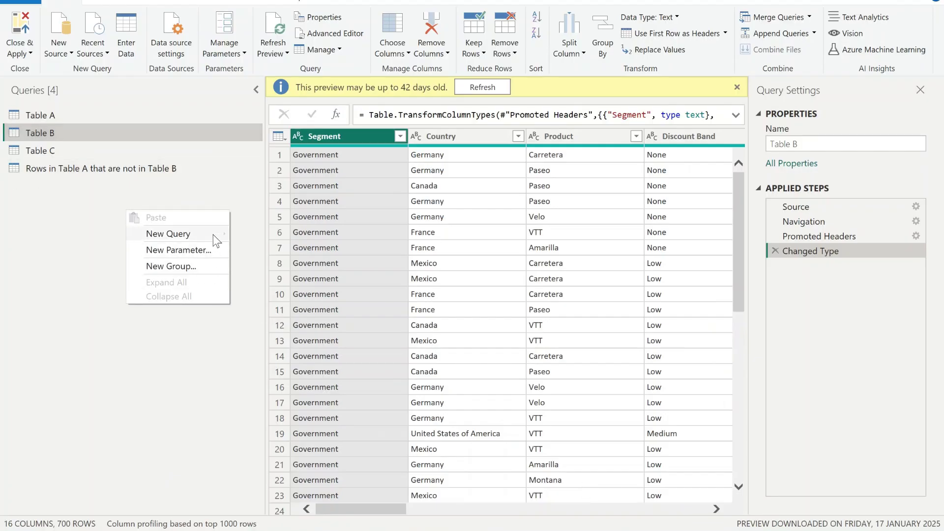
pyautogui.moveTo(213, 235)
pyautogui.click(293, 319)
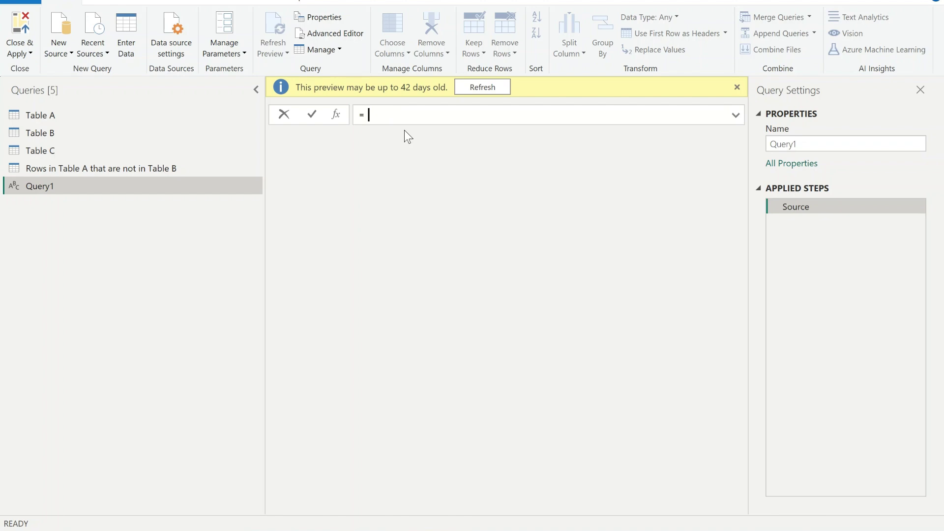
# Enter the formula Table.ToRecords(#"Table B") to list Table B's 700 rows as records.
pyautogui.write('Table')
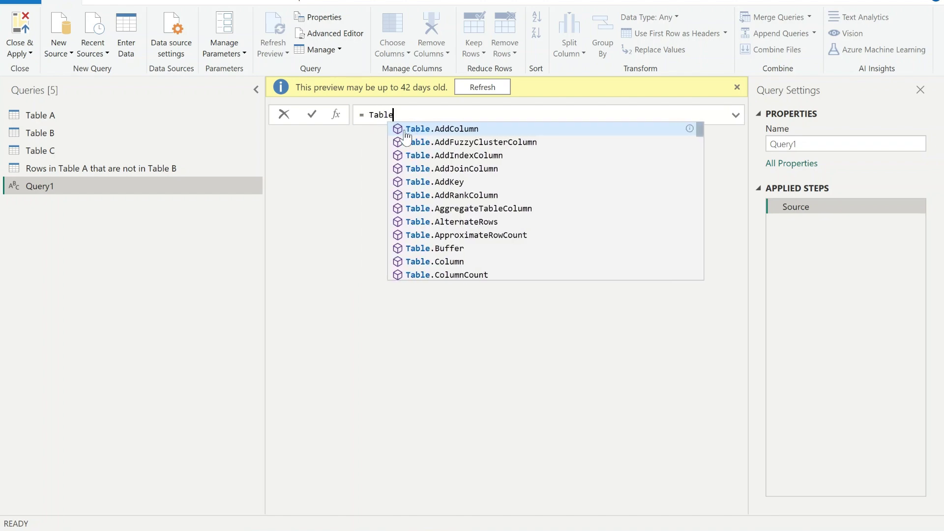
pyautogui.write('T')
pyautogui.press('Down')
pyautogui.press('Down')
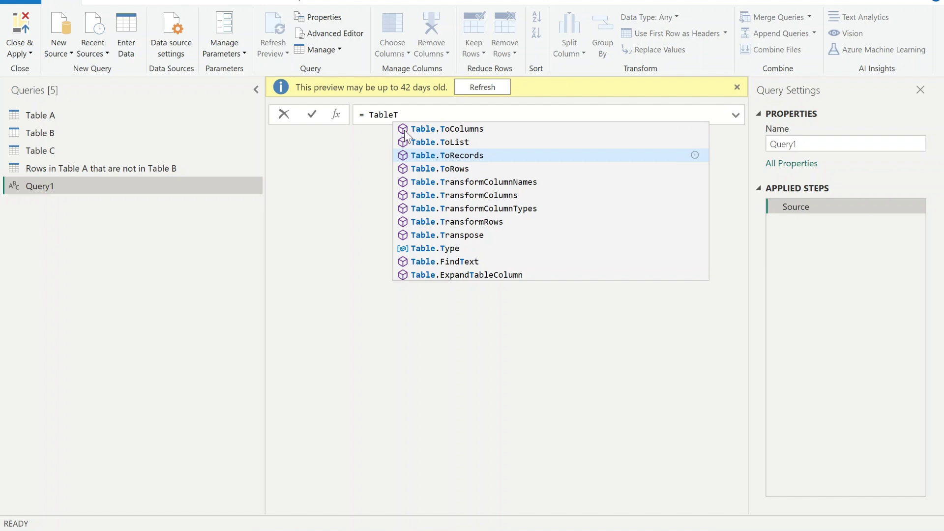
pyautogui.press('Tab')
pyautogui.write('(#"')
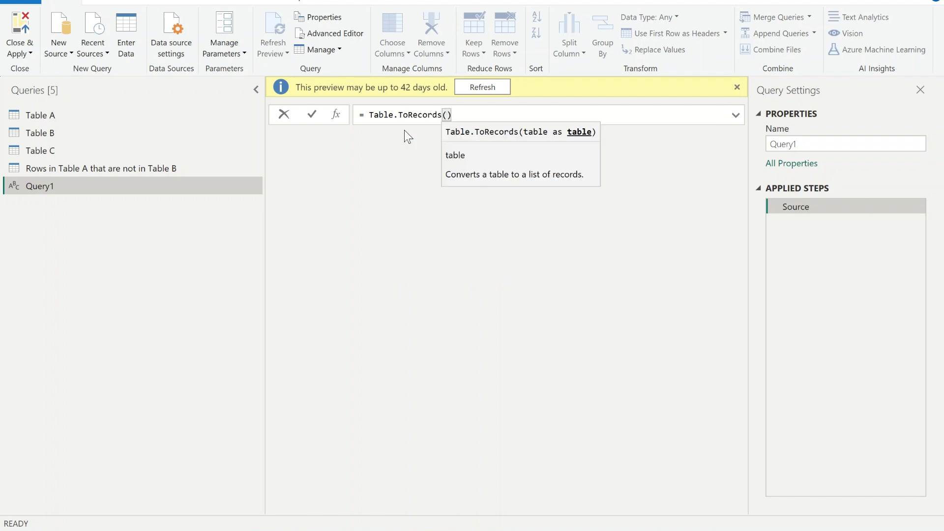
pyautogui.write('Tab')
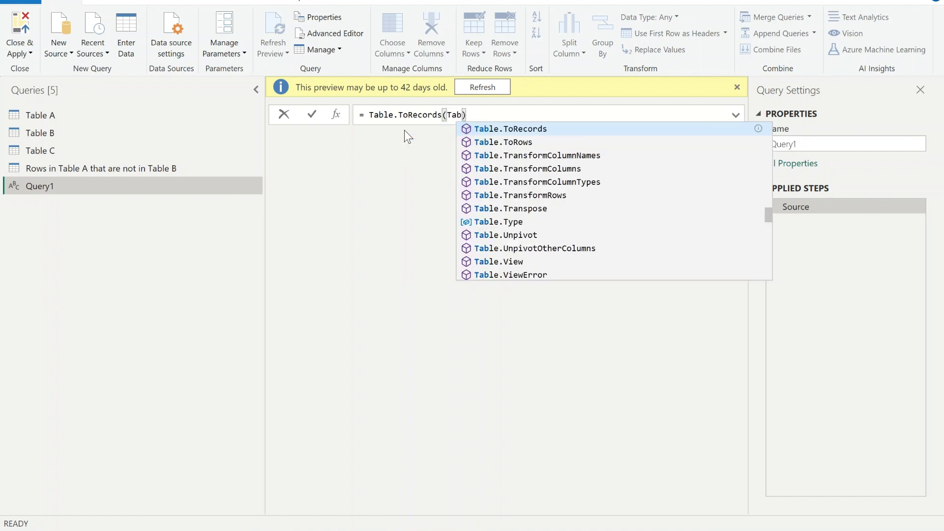
pyautogui.write('le ')
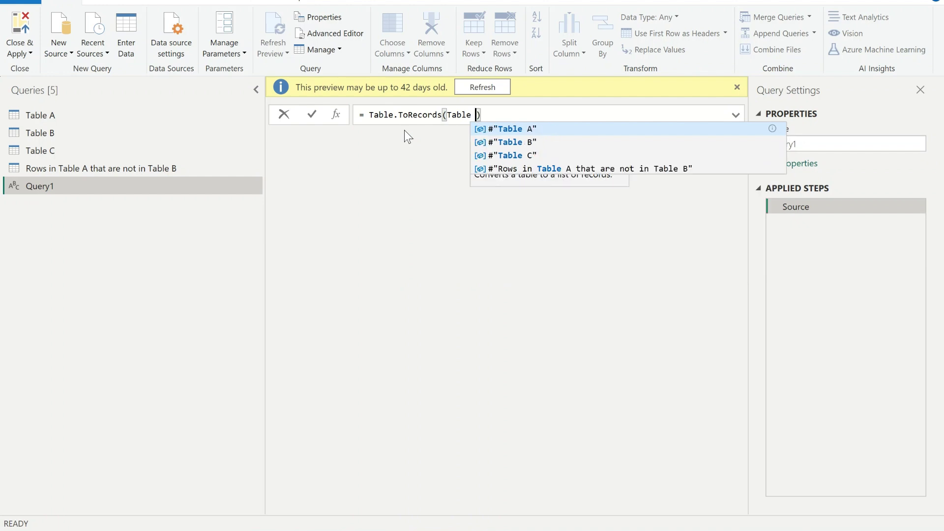
pyautogui.write('B')
pyautogui.press('Tab')
pyautogui.write(')')
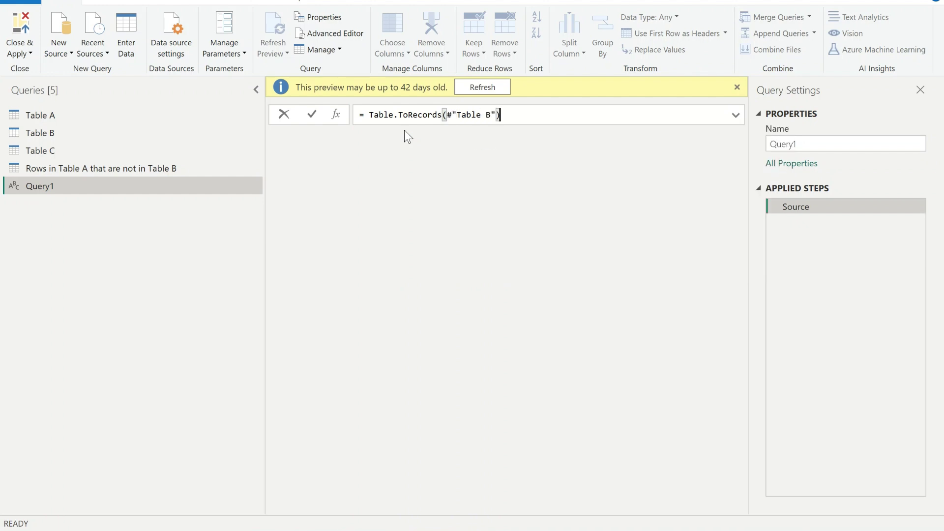
pyautogui.press('Return')
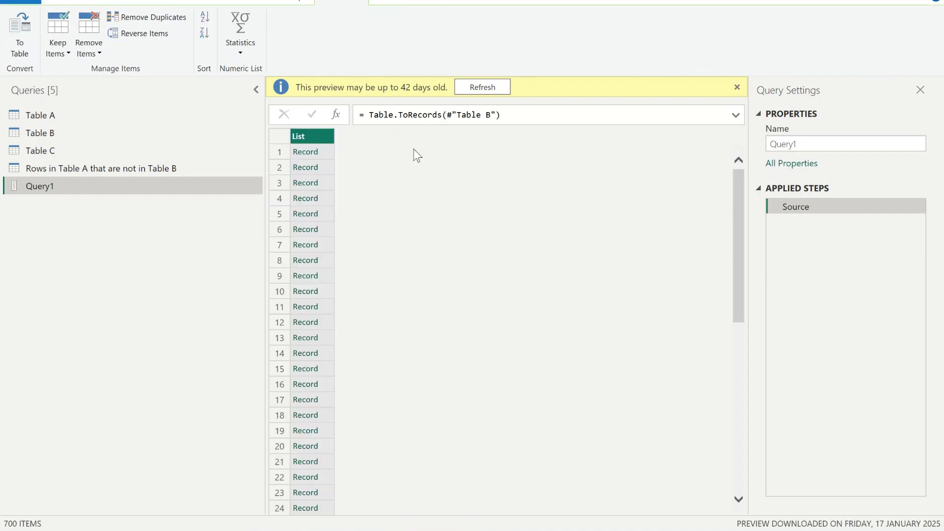
pyautogui.click(326, 152)
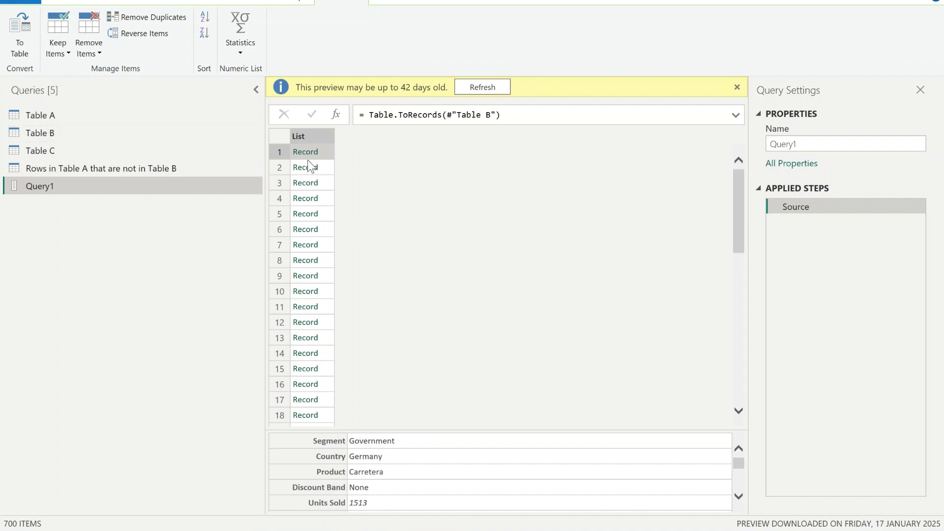
pyautogui.click(75, 133)
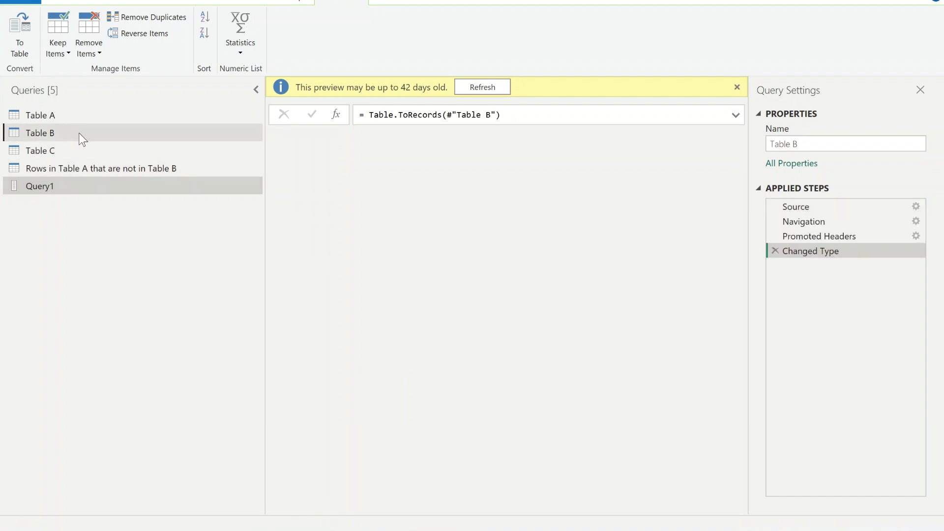
pyautogui.click(285, 155)
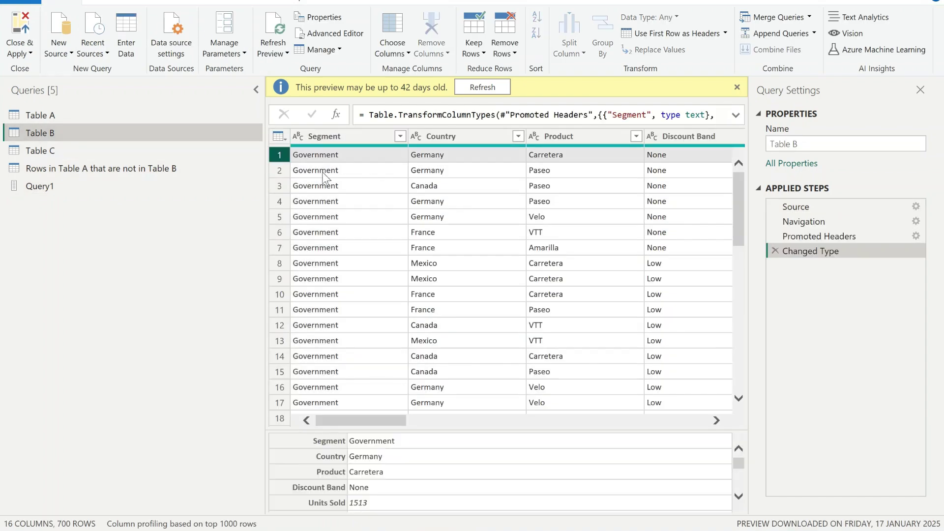
pyautogui.moveTo(358, 421); pyautogui.dragTo(266, 399)
pyautogui.click(86, 180)
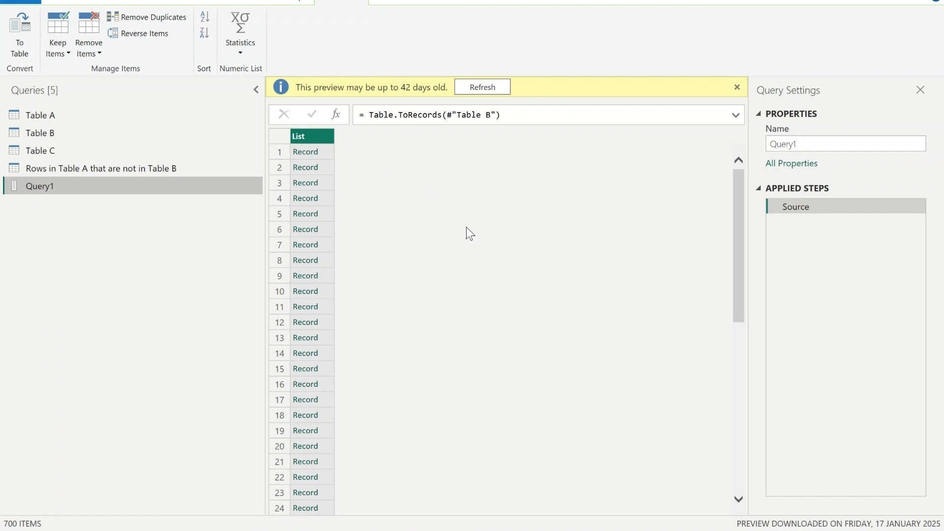
# Rename Query1 to TableToRecord.
pyautogui.doubleClick(78, 187)
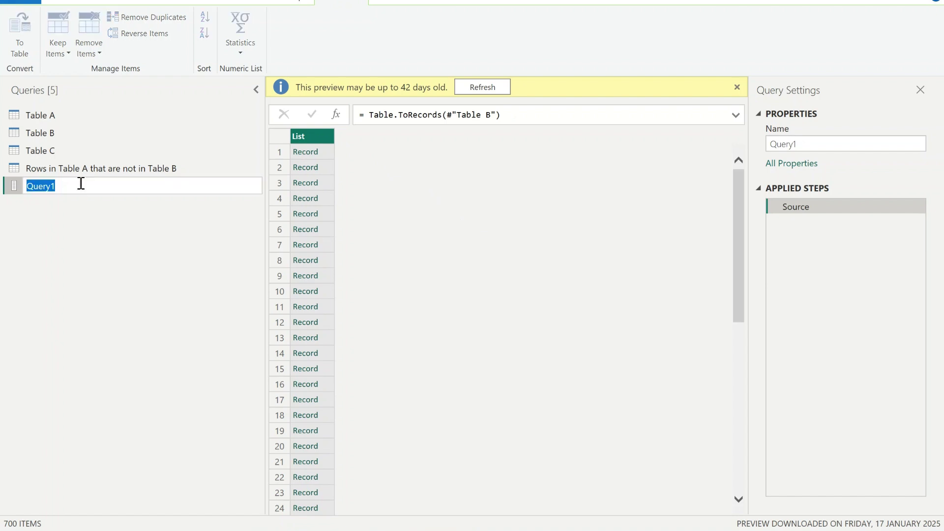
pyautogui.write('Table')
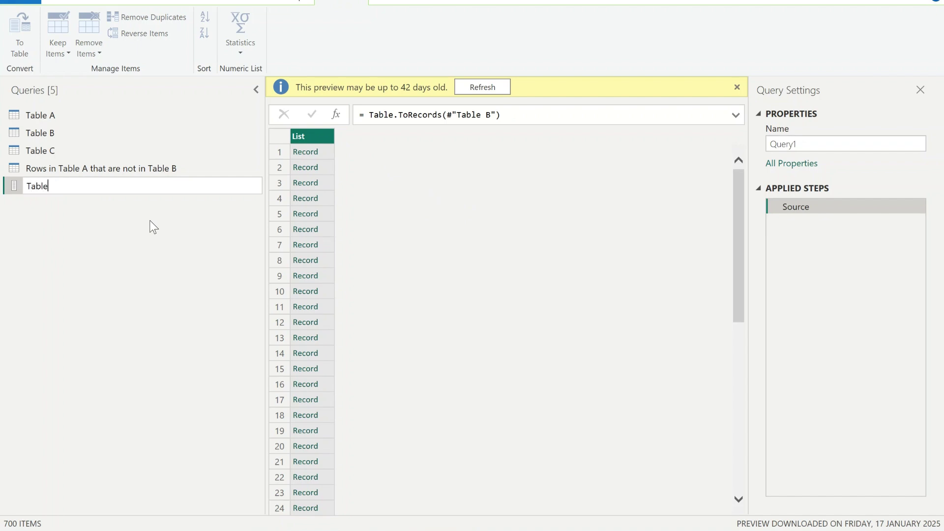
pyautogui.write('ToRecord')
pyautogui.press('Return')
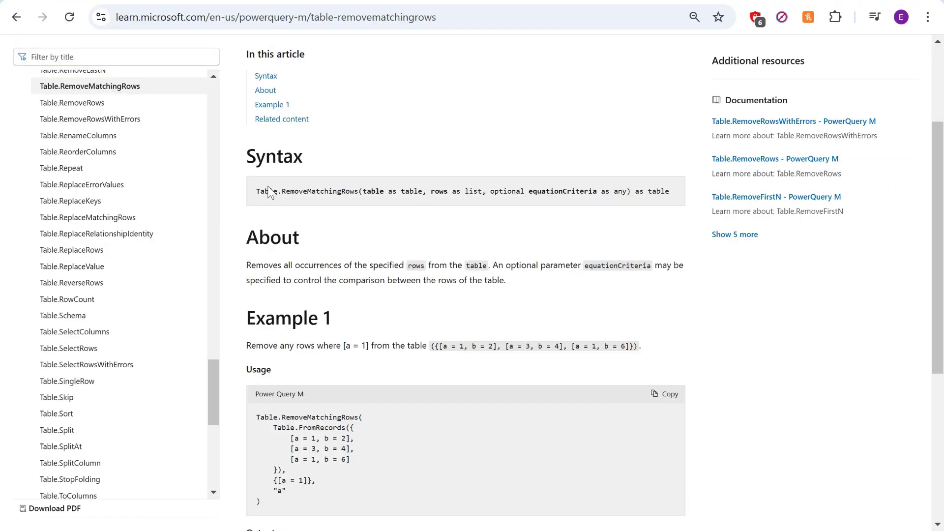
# Highlight the Table.RemoveMatchingRows function name in the documentation's Syntax box.
pyautogui.moveTo(255, 190); pyautogui.dragTo(260, 191)
pyautogui.moveTo(362, 201); pyautogui.dragTo(358, 192)
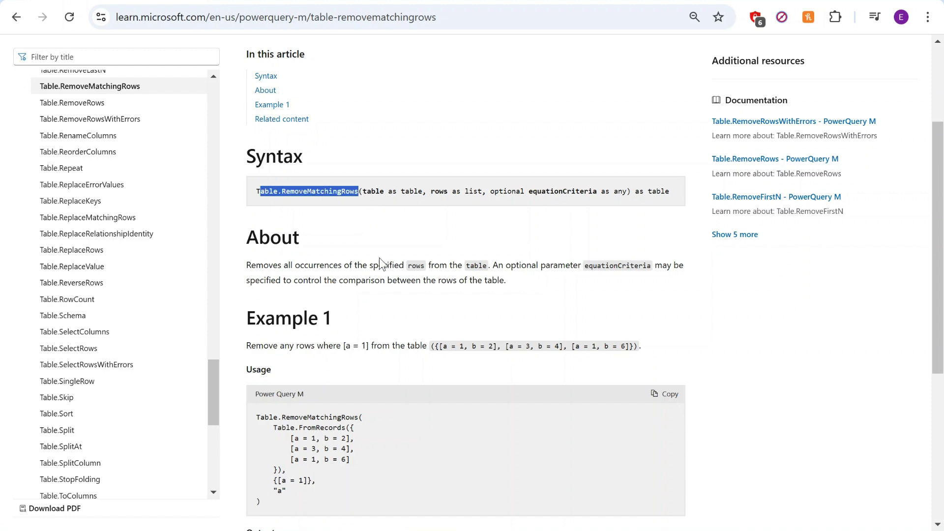
# Add another empty blank query, Query1, as the sixth query.
pyautogui.click(371, 176)
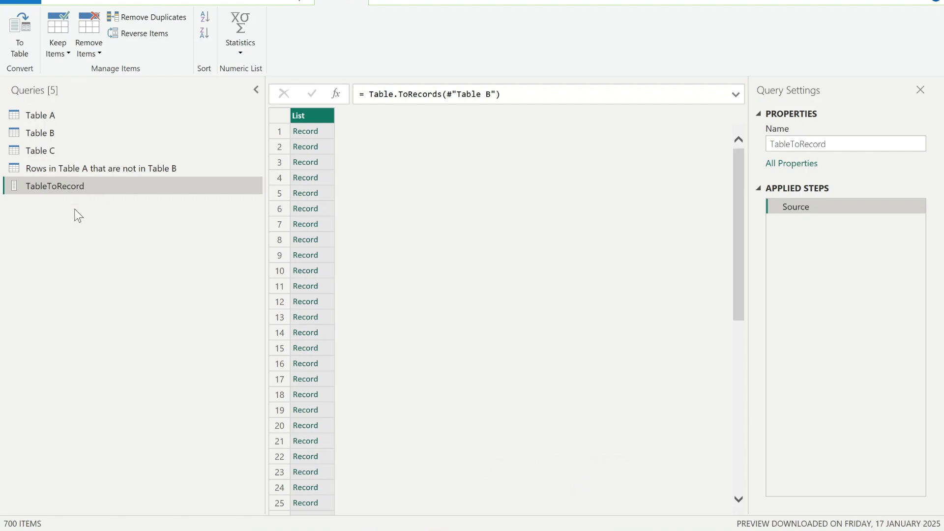
pyautogui.rightClick(76, 209)
pyautogui.moveTo(160, 235)
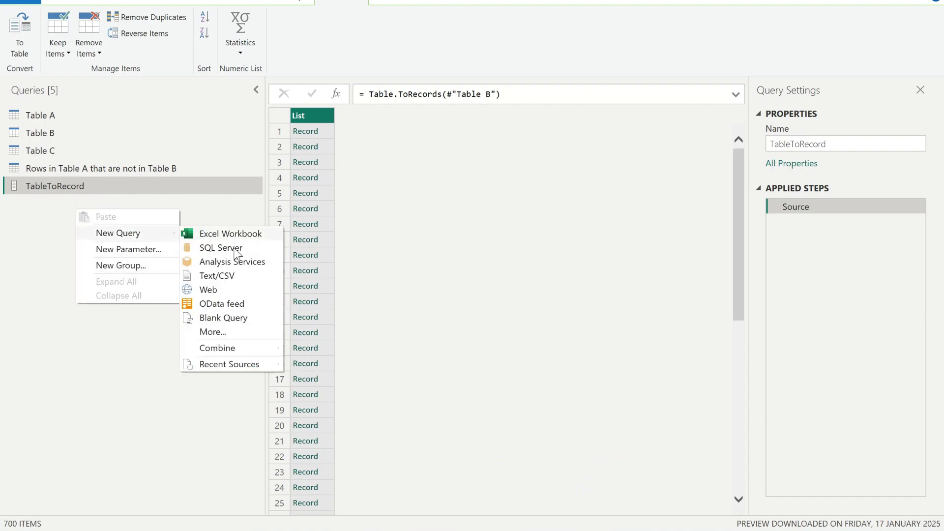
pyautogui.click(245, 324)
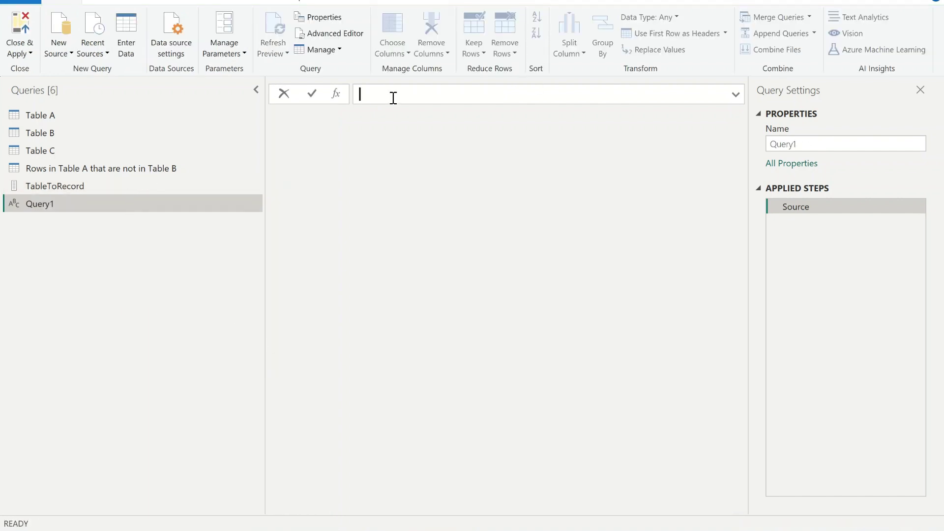
# Start the formula = Table.RemoveMatchingRows(#"Table A", with Table A as first argument.
pyautogui.write('= Tba')
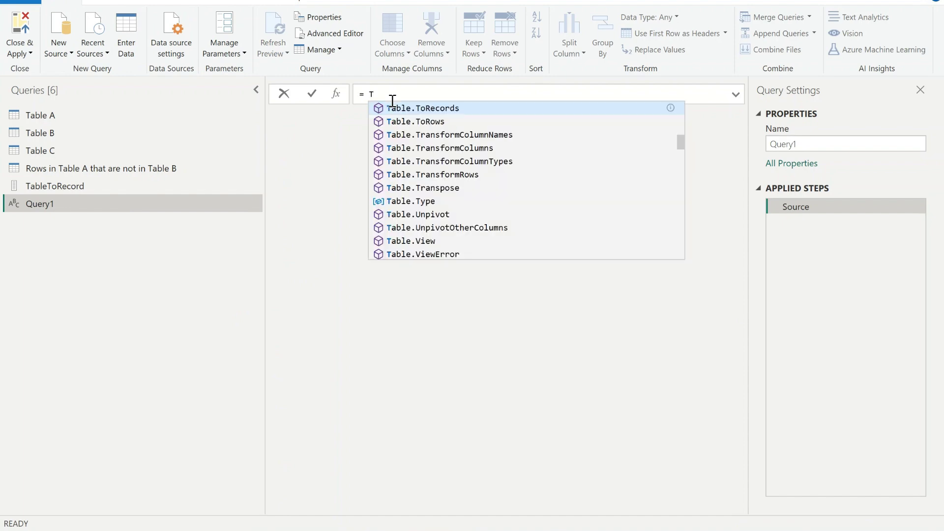
pyautogui.press('BackSpace')
pyautogui.press('BackSpace')
pyautogui.write('able.Re')
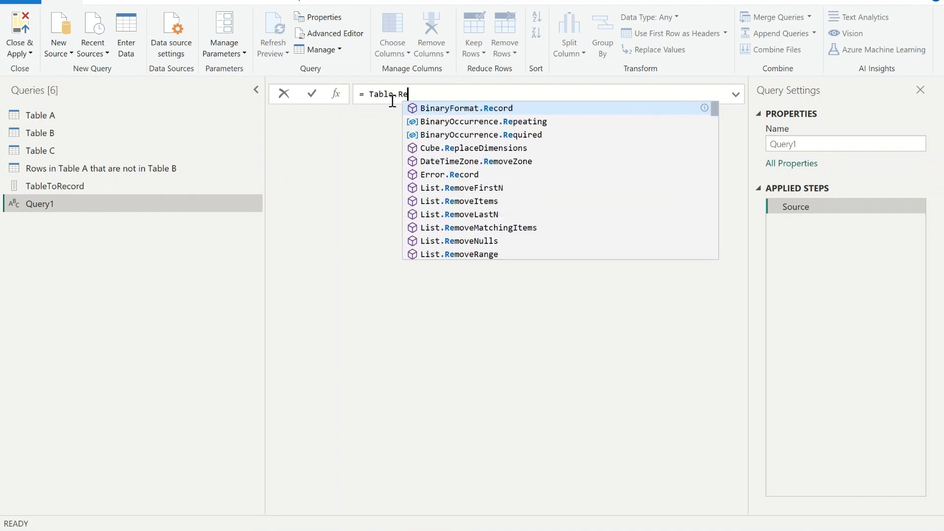
pyautogui.write('move')
pyautogui.press('Down')
pyautogui.press('Down')
pyautogui.press('Down')
pyautogui.press('Down')
pyautogui.press('Down')
pyautogui.press('Down')
pyautogui.press('Down')
pyautogui.press('Down')
pyautogui.press('Down')
pyautogui.press('Down')
pyautogui.press('Down')
pyautogui.press('Down')
pyautogui.press('Down')
pyautogui.press('Down')
pyautogui.press('Down')
pyautogui.press('Down')
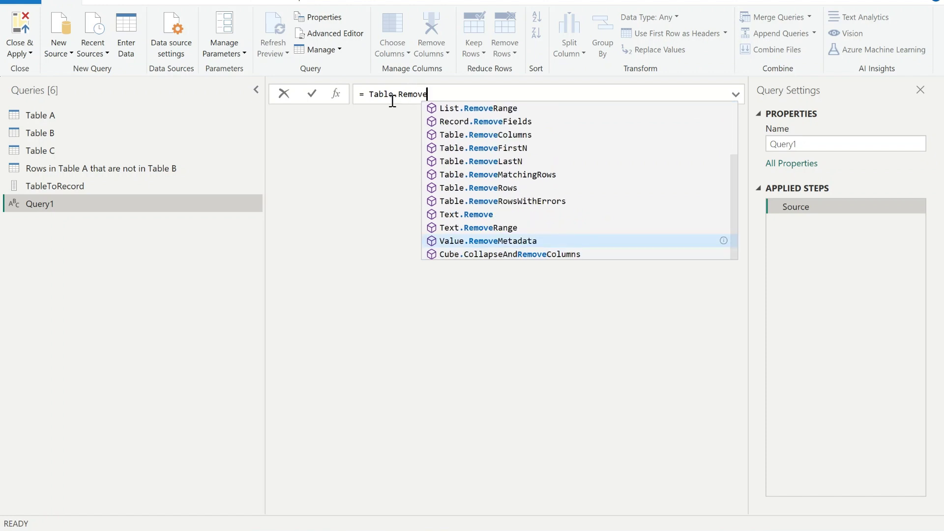
pyautogui.press('Up')
pyautogui.press('Up')
pyautogui.press('Up')
pyautogui.press('Up')
pyautogui.press('Up')
pyautogui.press('Tab')
pyautogui.click(392, 94)
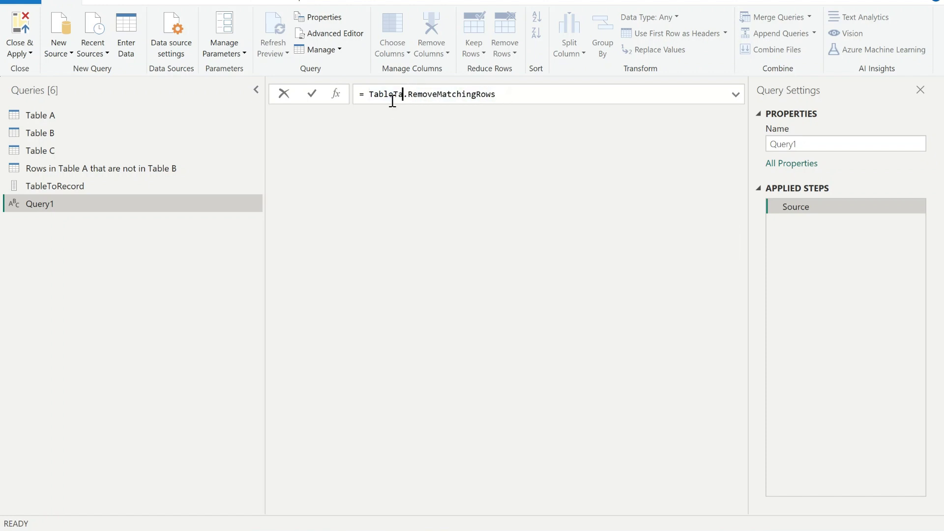
pyautogui.press('Delete')
pyautogui.press('Delete')
pyautogui.press('Delete')
pyautogui.press('Delete')
pyautogui.press('Delete')
pyautogui.press('End')
pyautogui.write('(')
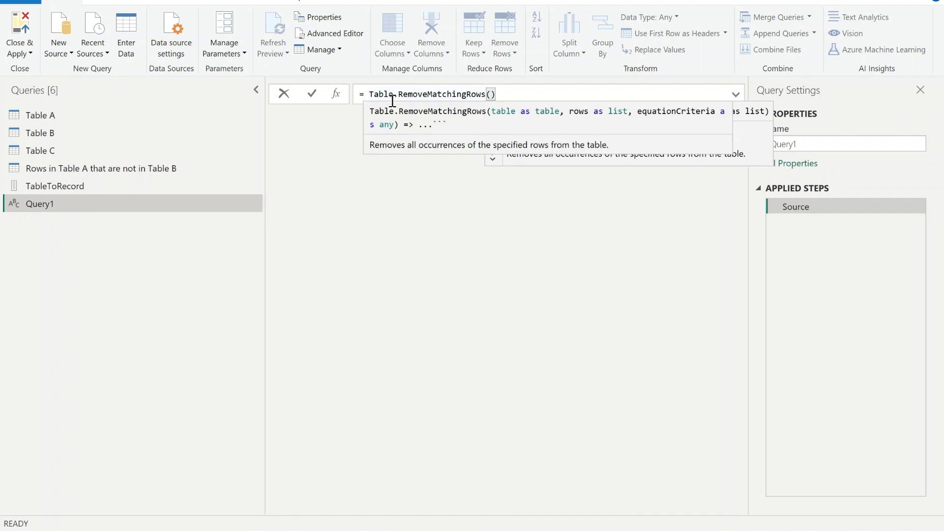
pyautogui.write('Table ')
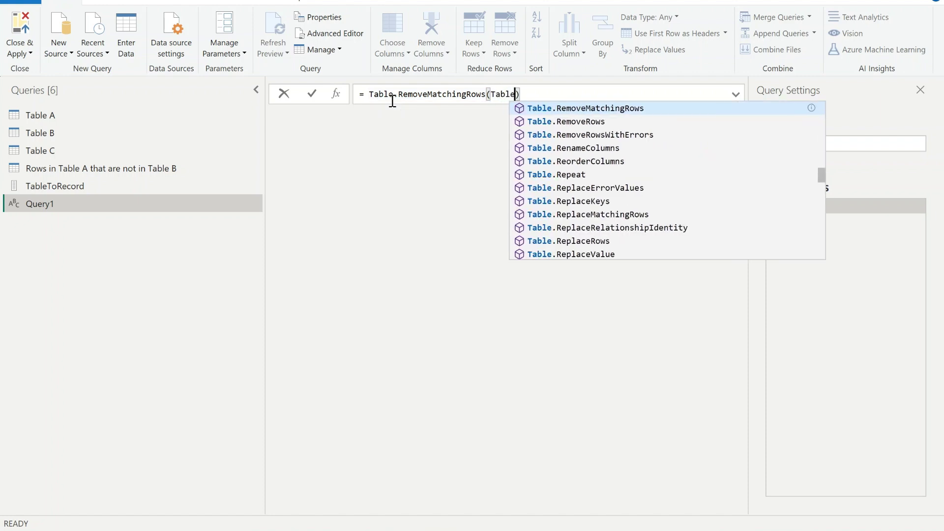
pyautogui.write('A')
pyautogui.press('Tab')
pyautogui.write(',')
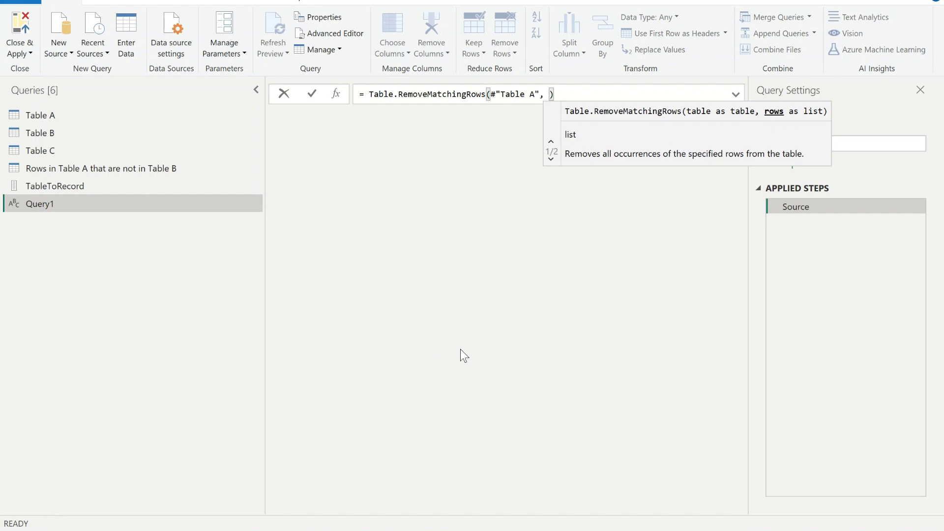
# Complete it with Table.ToRecords(#"Table B") as the rows argument and commit, returning 4 rows.
pyautogui.write('Re')
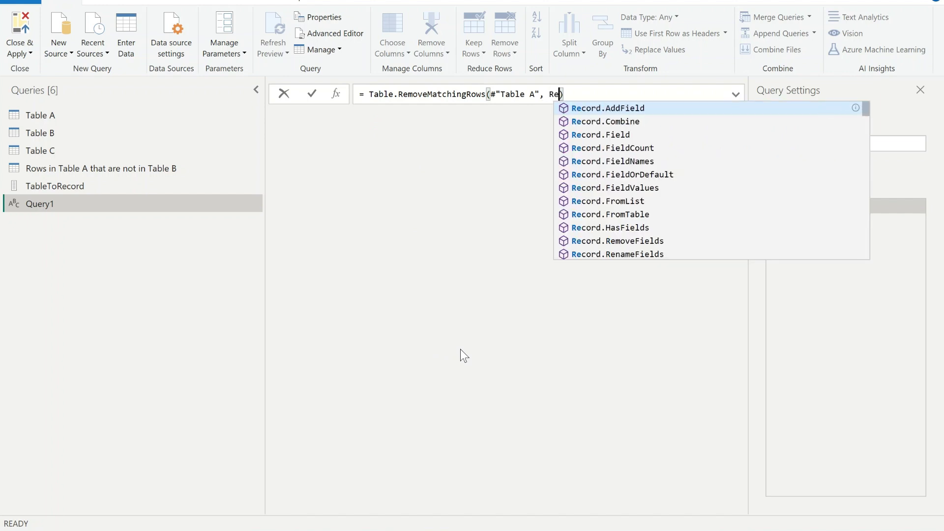
pyautogui.press('BackSpace')
pyautogui.press('BackSpace')
pyautogui.write('Table')
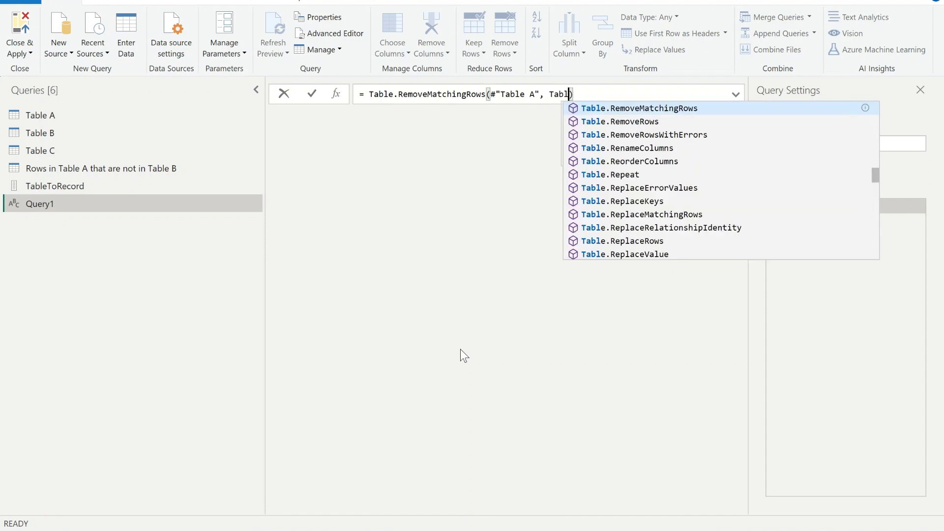
pyautogui.write('T')
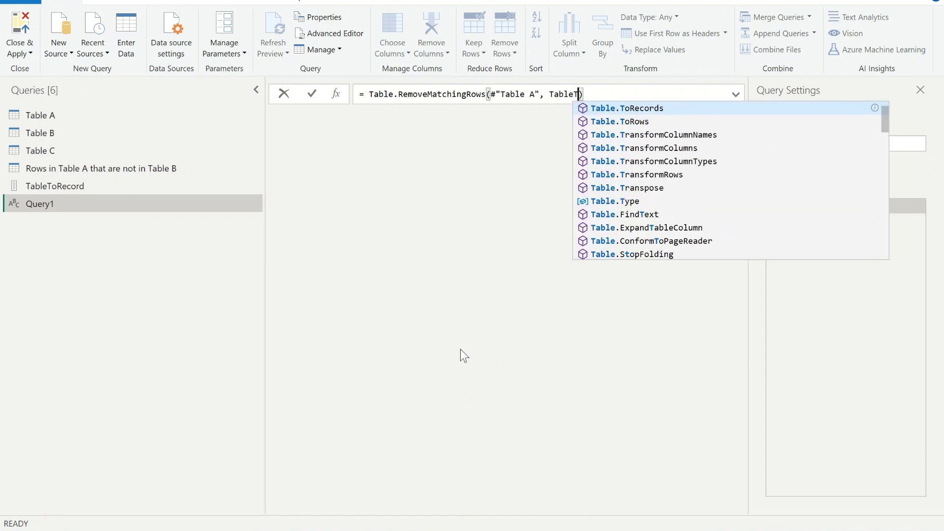
pyautogui.press('BackSpace')
pyautogui.write('.To')
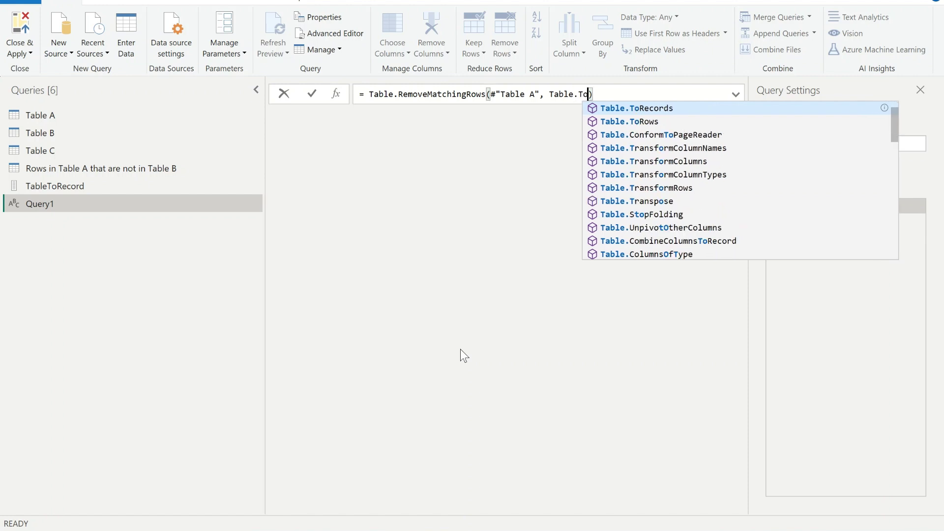
pyautogui.press('Tab')
pyautogui.write('(')
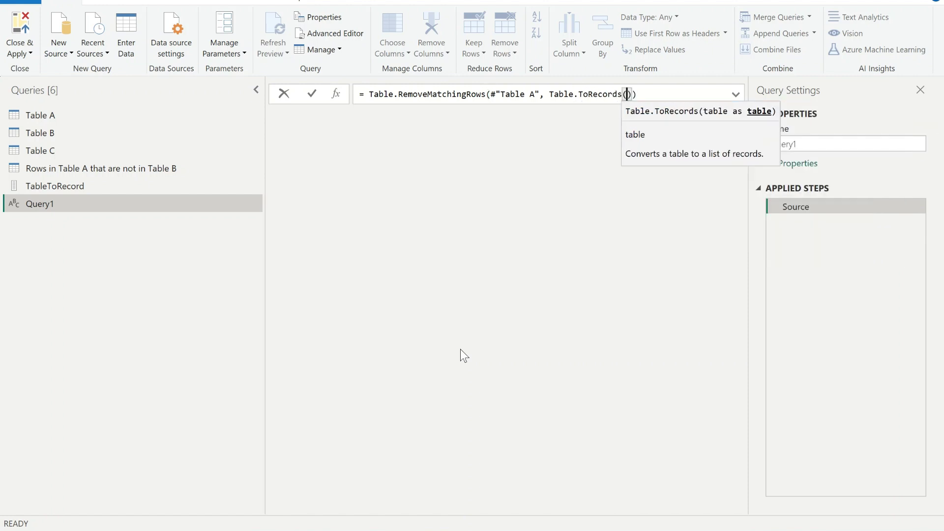
pyautogui.write('Table')
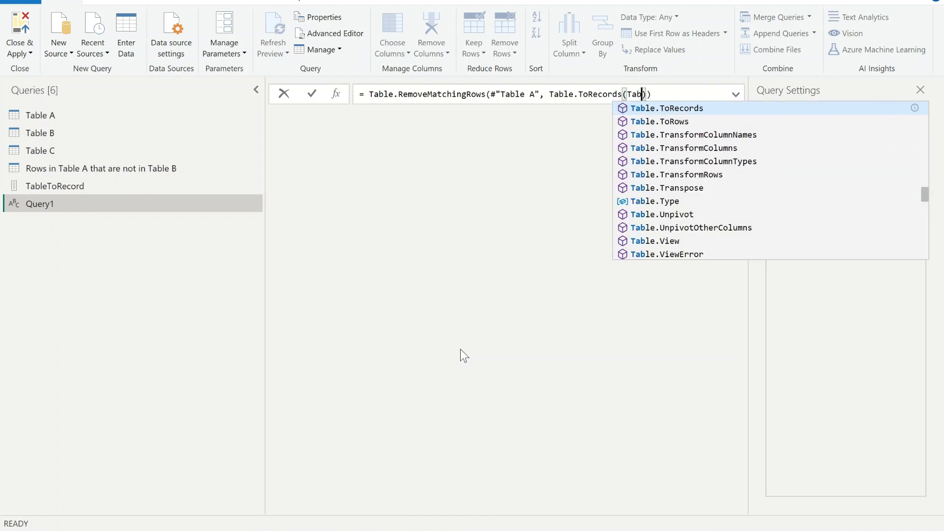
pyautogui.press('Down')
pyautogui.press('Tab')
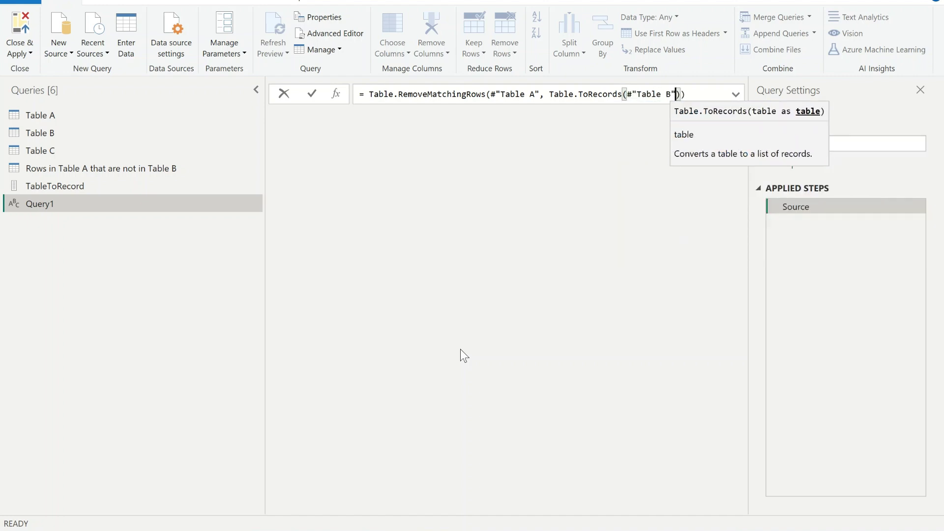
pyautogui.press('Right')
pyautogui.press('Right')
pyautogui.press('Return')
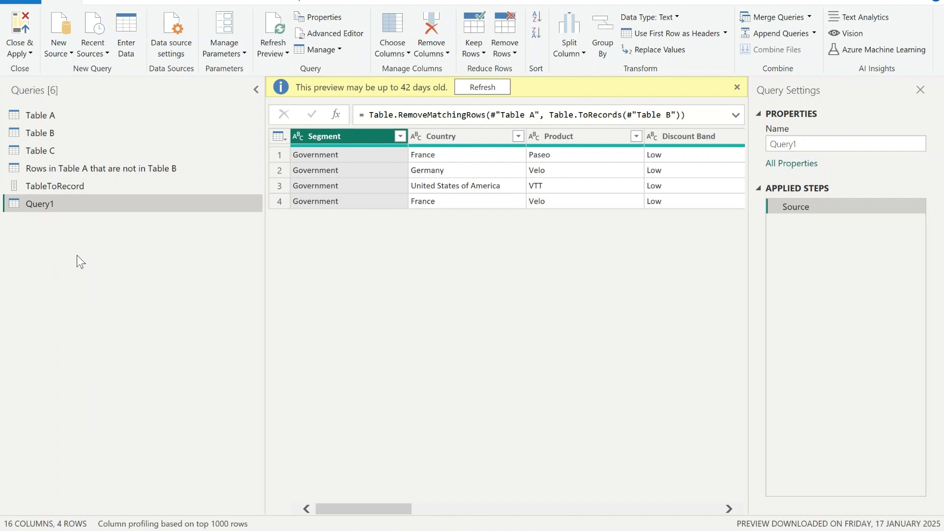
# Check the anti-join query's Left Anti merge settings and close them unchanged.
pyautogui.click(142, 168)
pyautogui.click(915, 207)
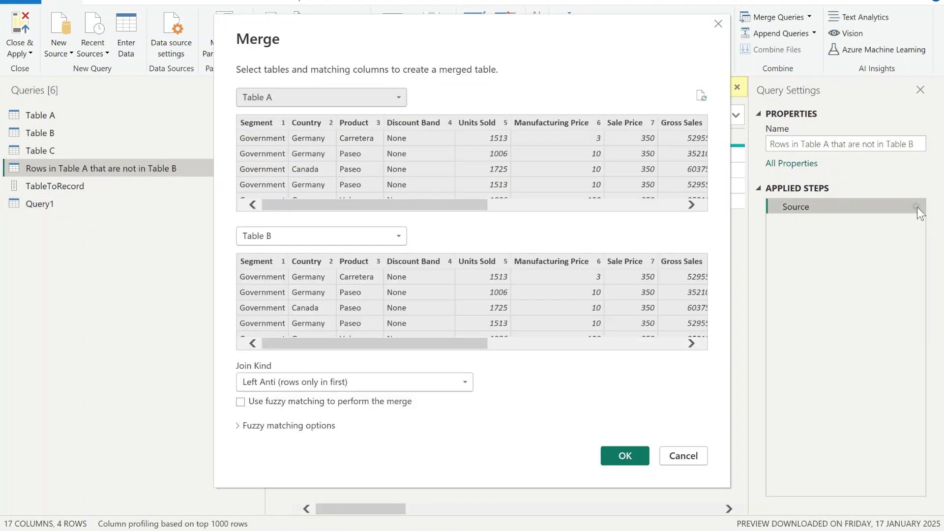
pyautogui.click(684, 456)
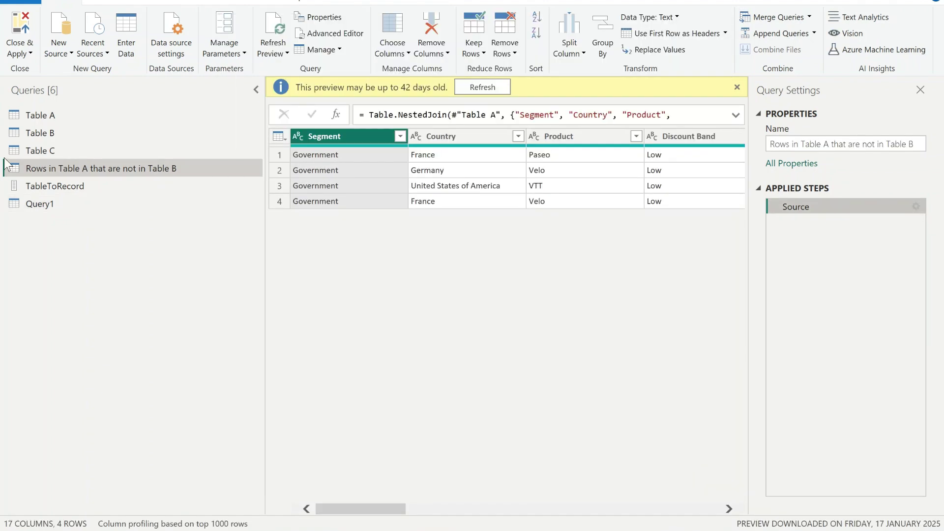
# Compare Query1's result with Table B's 700 rows, selecting Table B's Segment column.
pyautogui.click(58, 203)
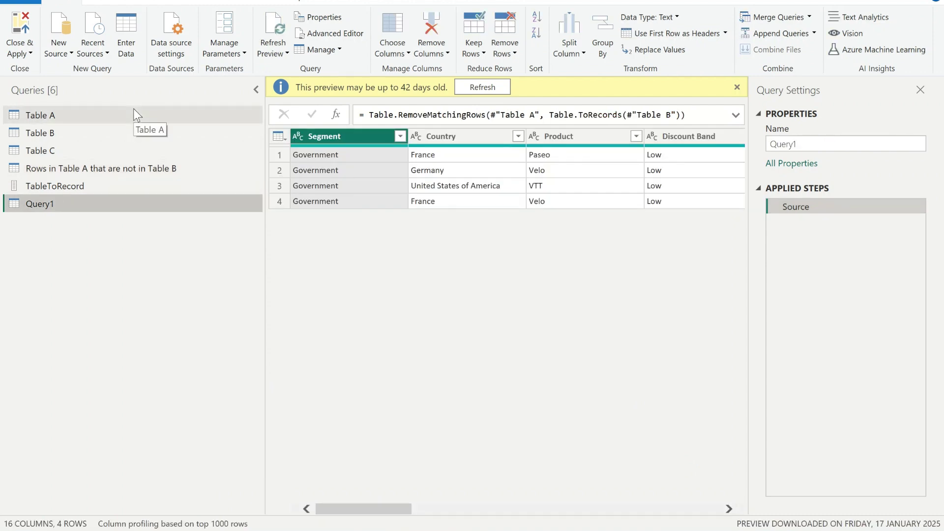
pyautogui.click(131, 134)
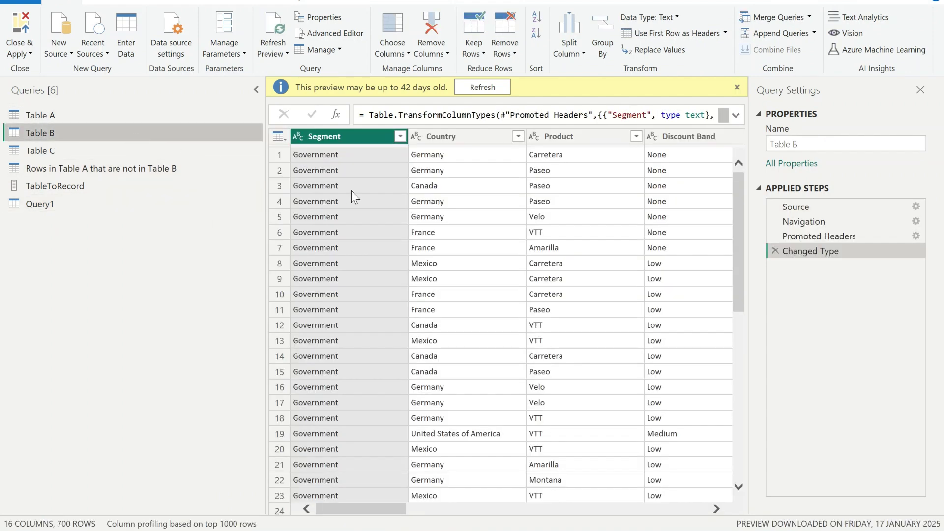
pyautogui.click(346, 141)
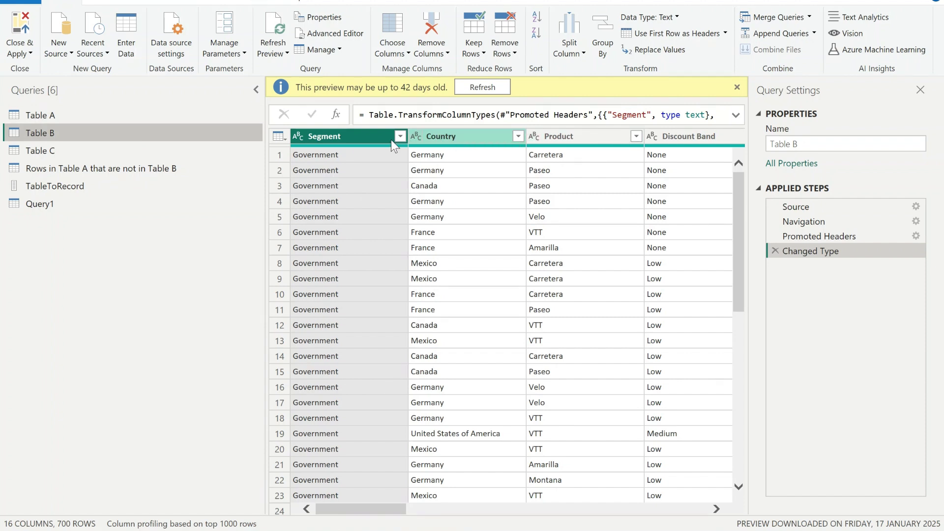